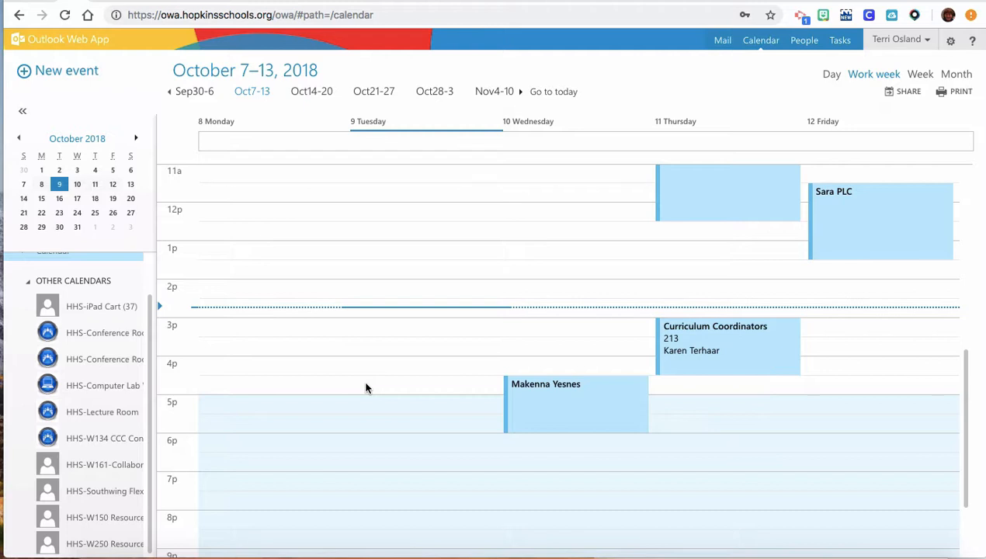
scroll(96, 376, "up", 1)
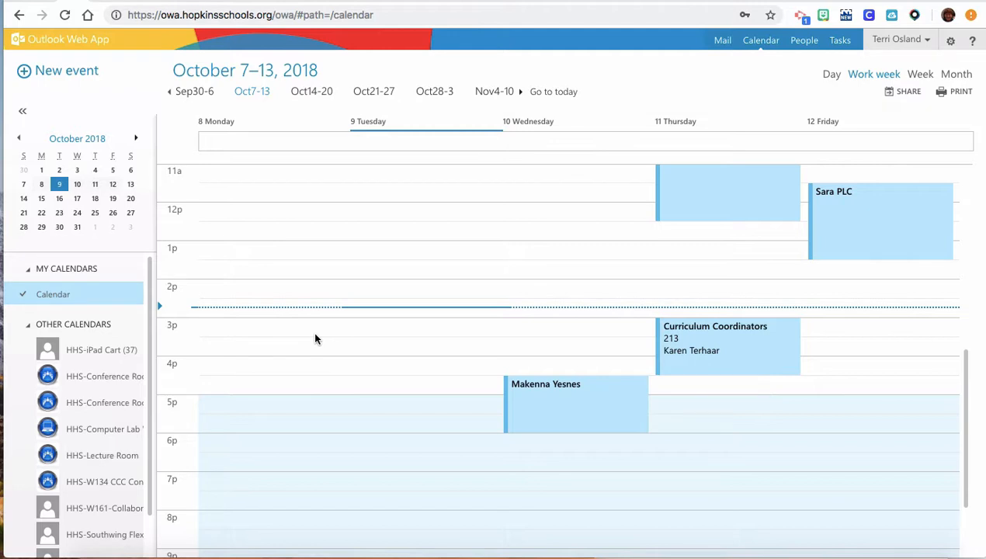
scroll(315, 338, "up", 2)
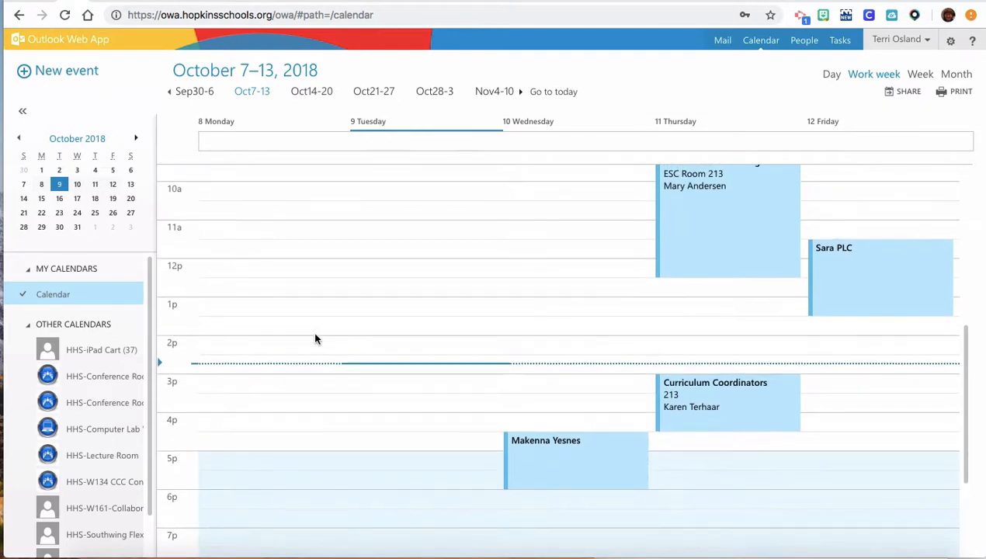
scroll(315, 338, "down", 1)
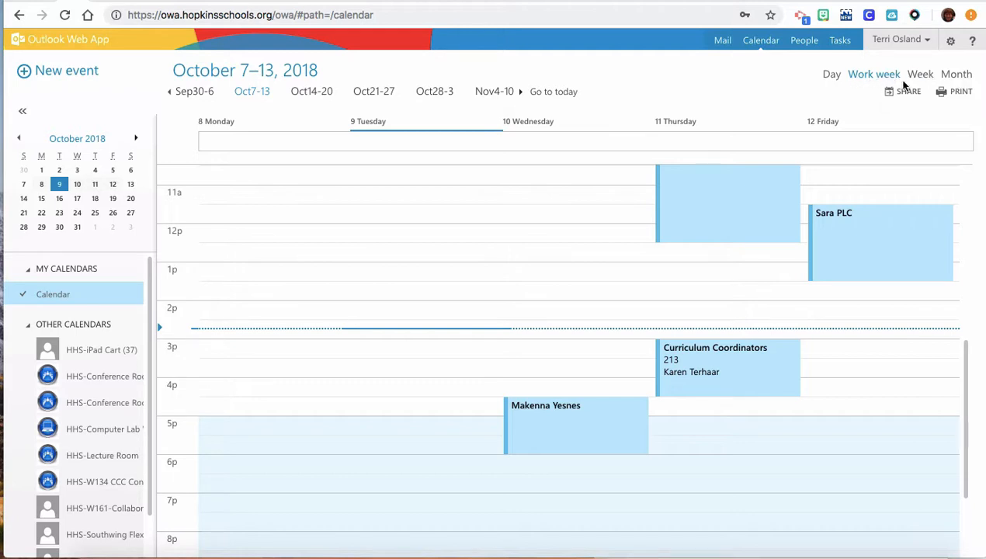
scroll(403, 275, "up", 2)
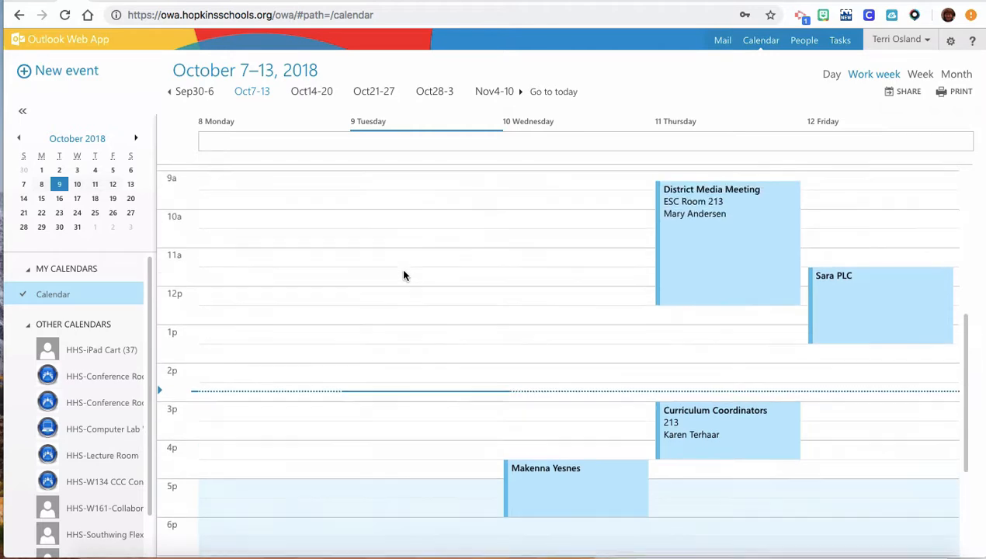
scroll(403, 275, "down", 4)
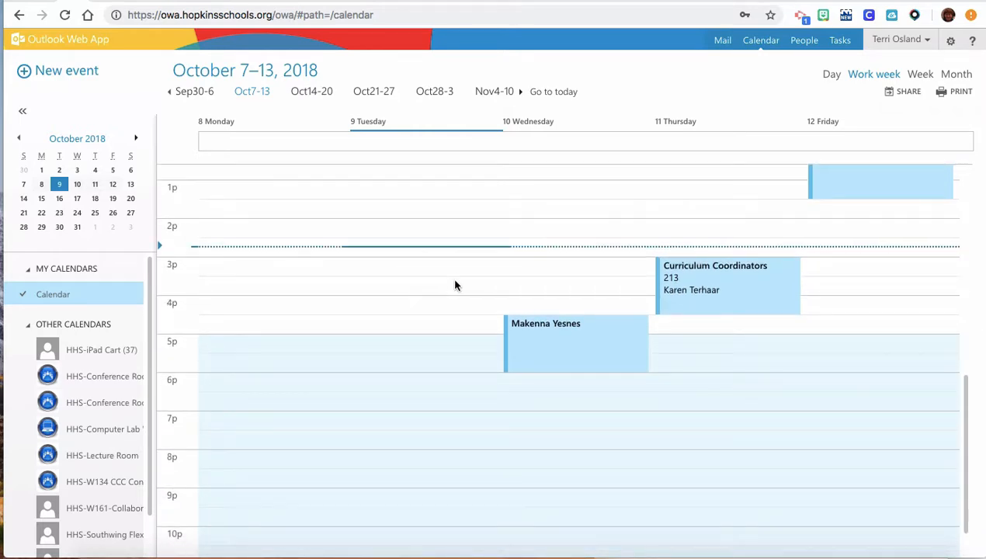
Create an event titled "Block 2 - Biology" on Wednesday, October 10, from 9:30 to 11:00 AM.
scroll(463, 279, "up", 3)
scroll(523, 290, "up", 1)
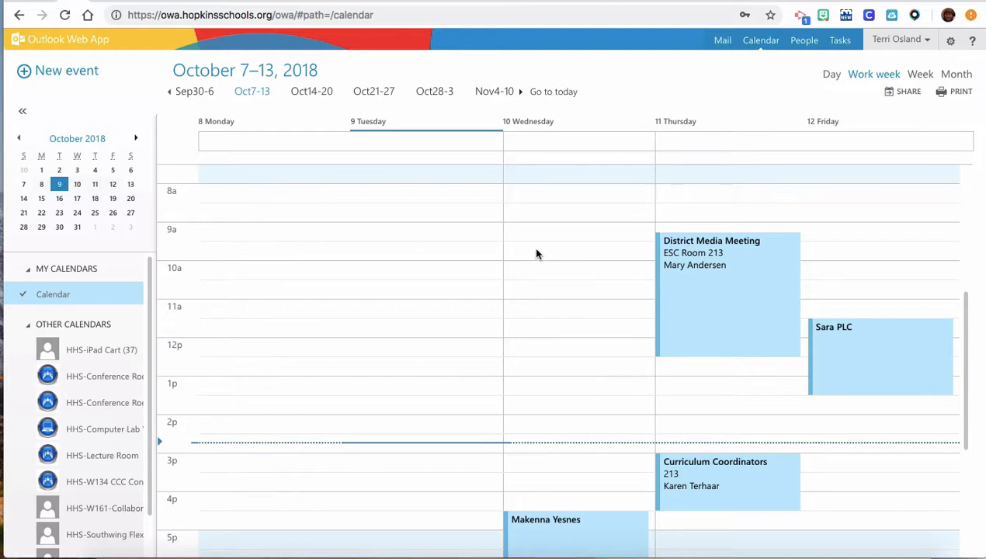
left_click(536, 250)
left_click(536, 285)
left_click(533, 251)
left_click_drag(533, 255, 532, 294)
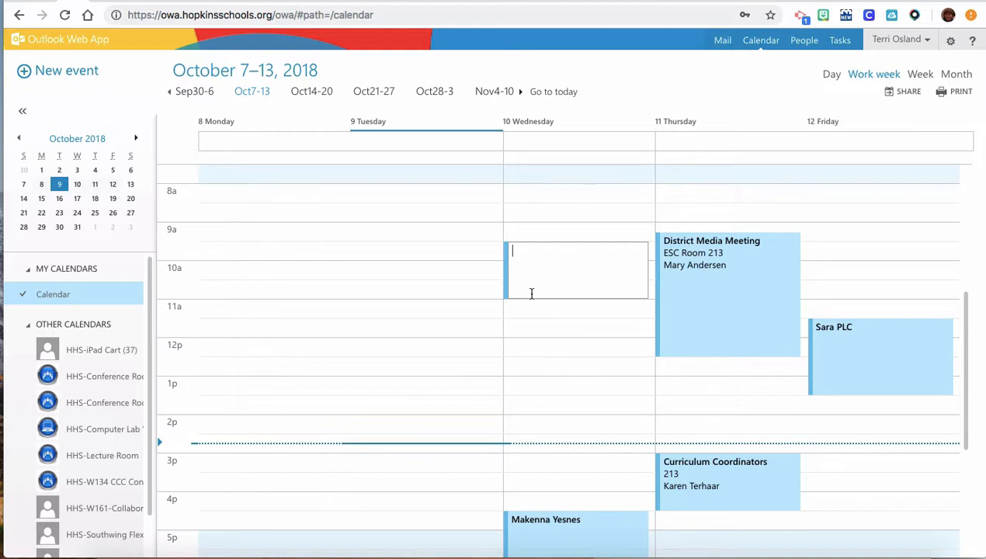
type("Block 2 - Biology")
key("Return")
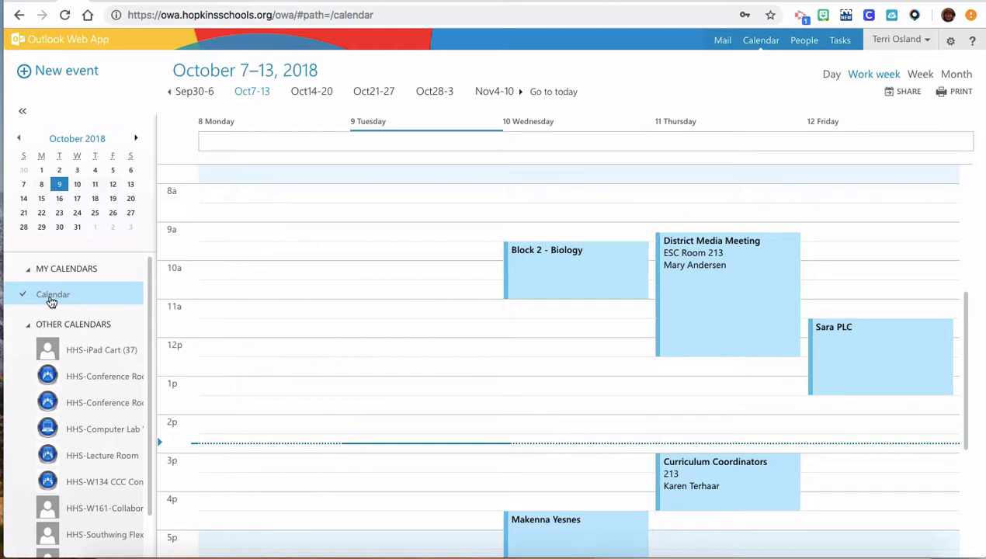
Edit the Block 2 - Biology event and add HHS-Southwing Flex Learning as its room.
left_click(587, 291)
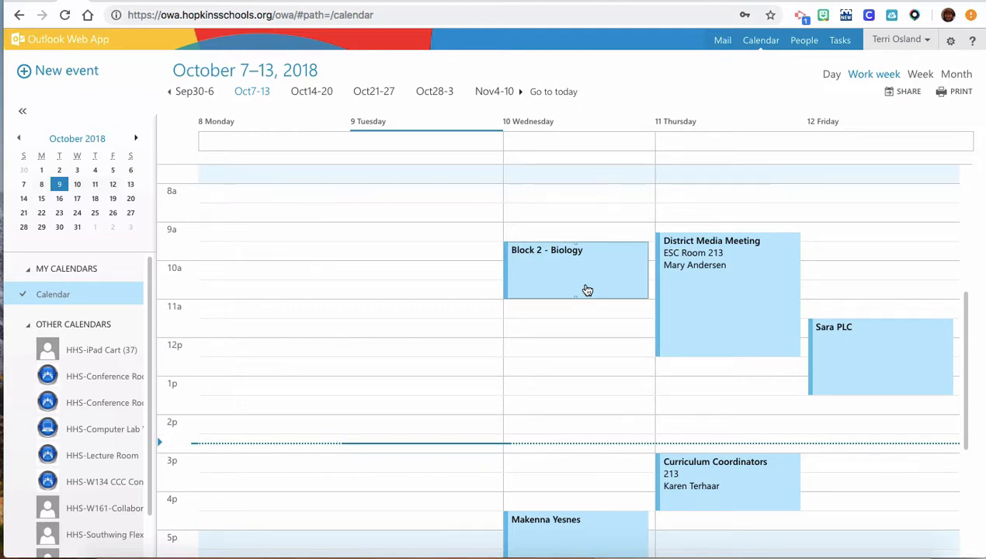
left_click(587, 290)
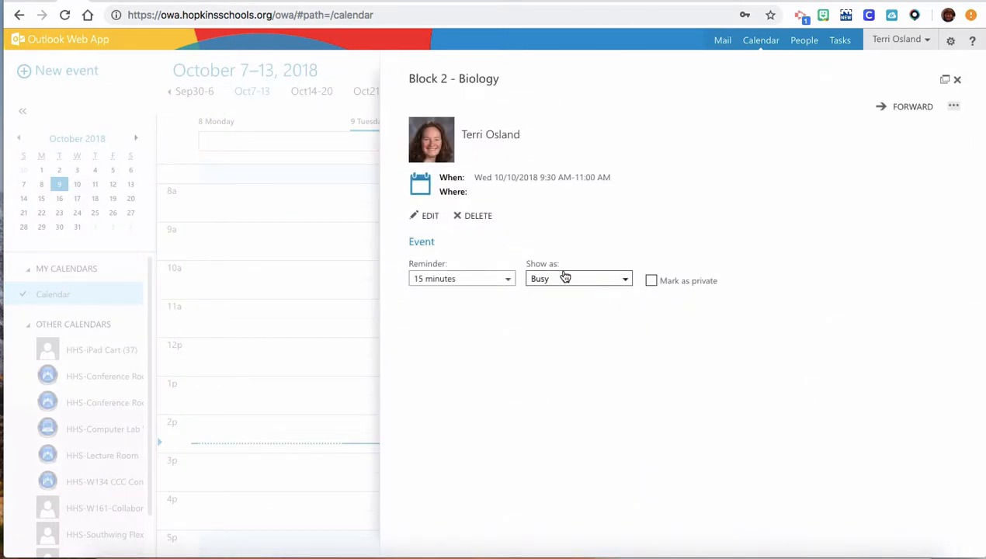
left_click(425, 217)
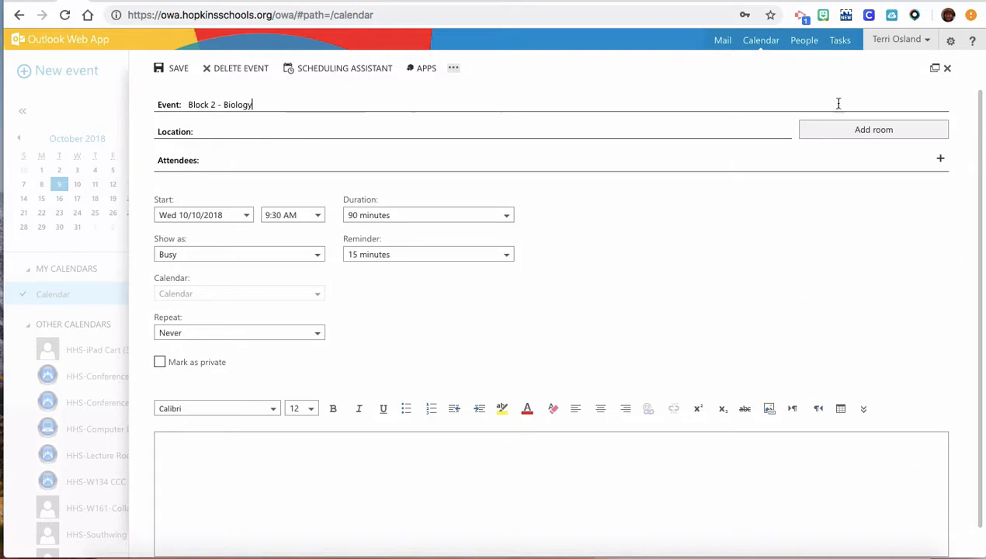
left_click(912, 134)
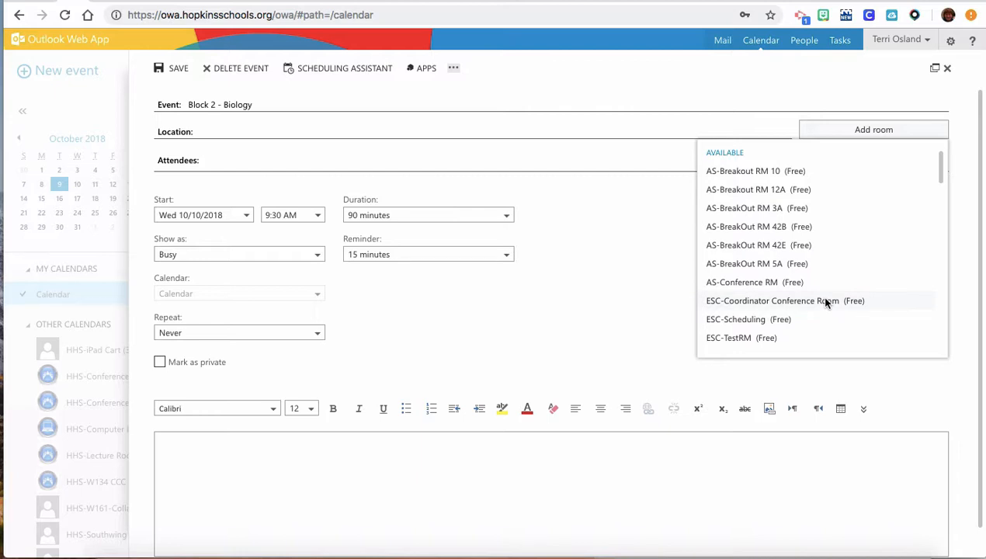
scroll(827, 303, "down", 20)
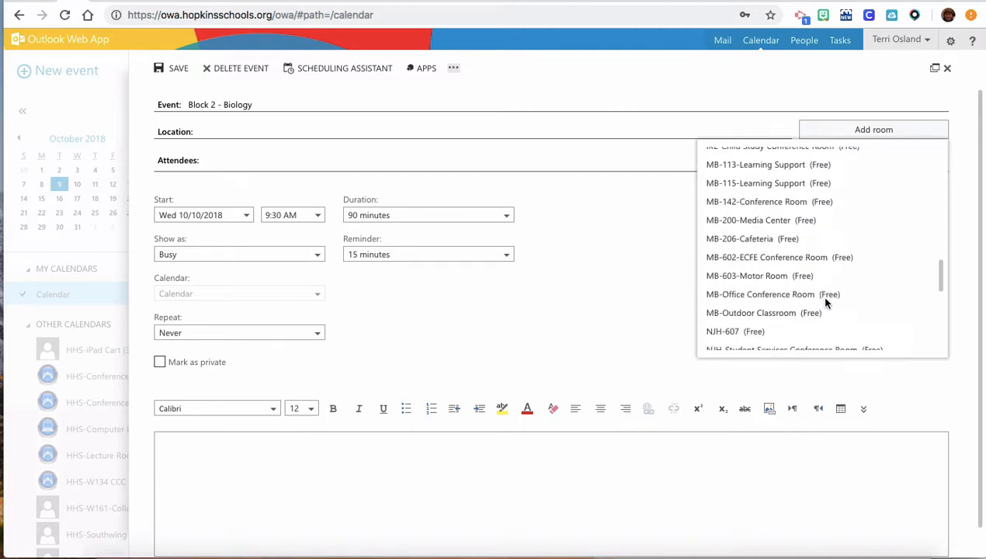
scroll(826, 303, "up", 12)
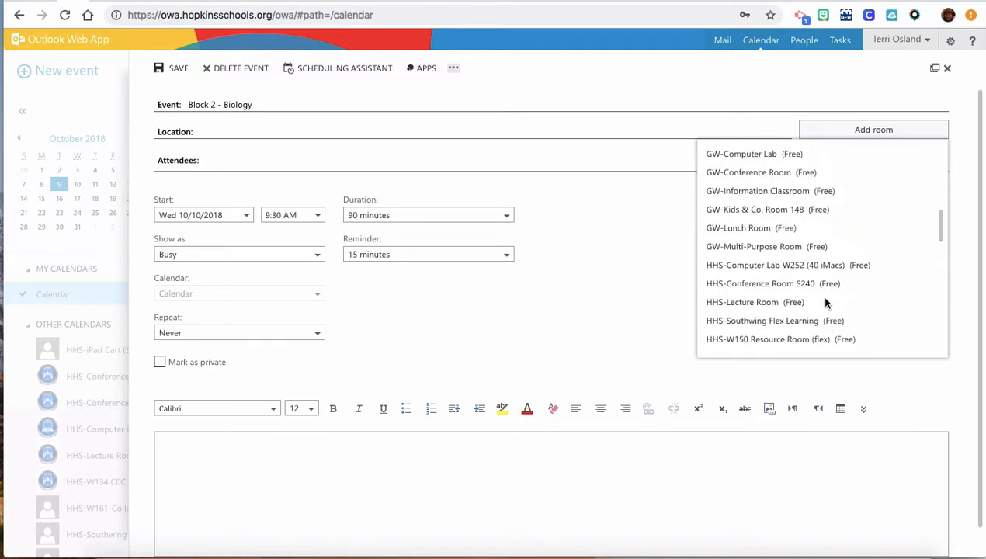
scroll(826, 303, "down", 1)
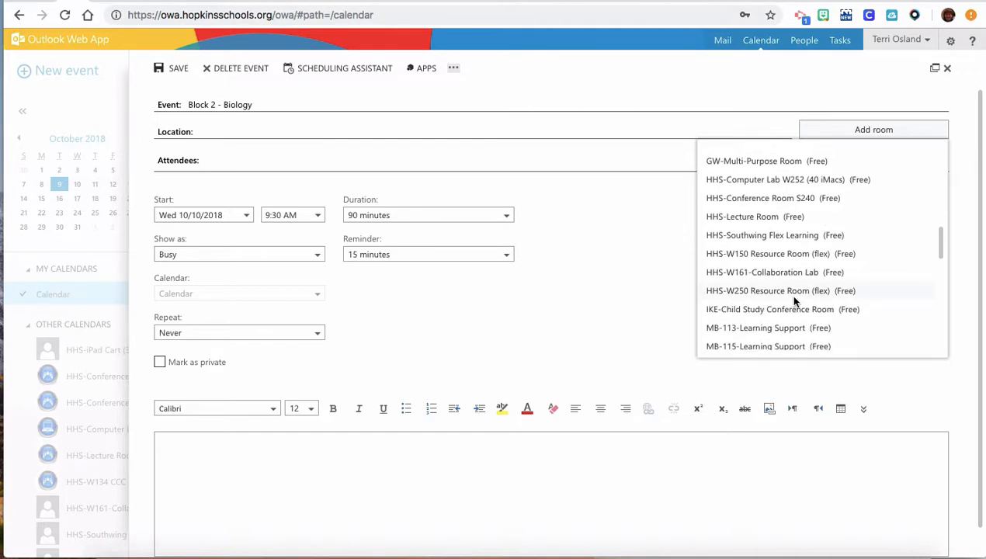
left_click(792, 236)
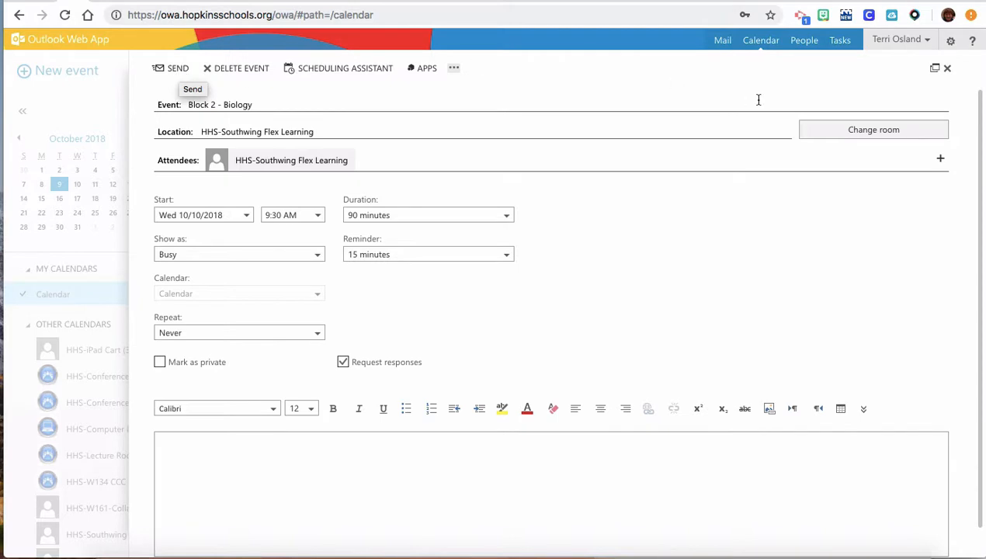
Check the list of alternative rooms without changing the selection and send the Block 2 - Biology room request.
left_click(876, 132)
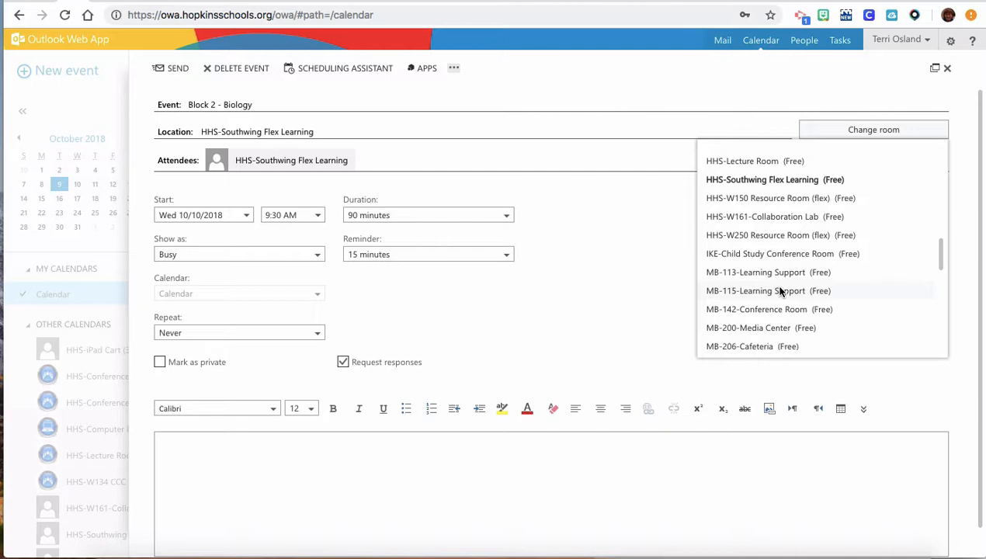
left_click(582, 280)
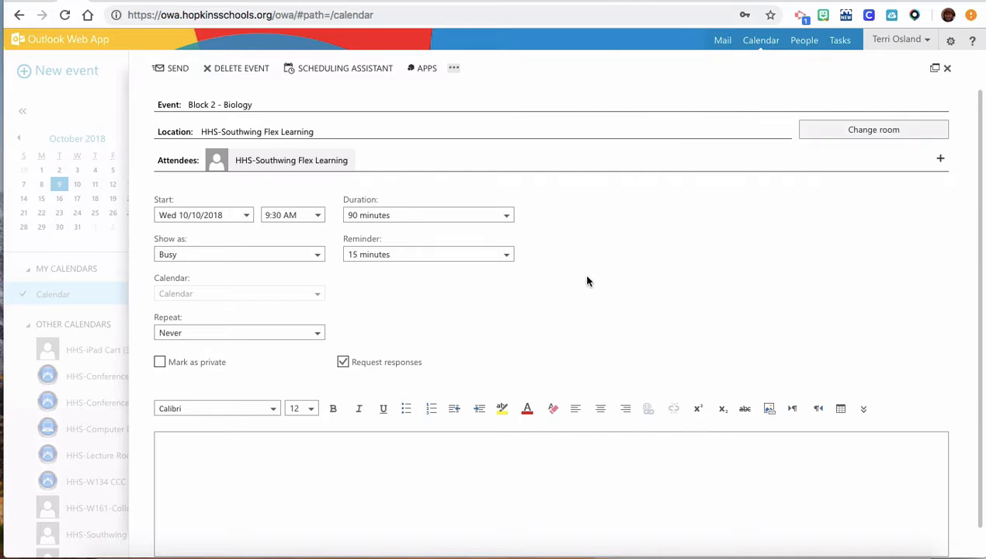
left_click(178, 70)
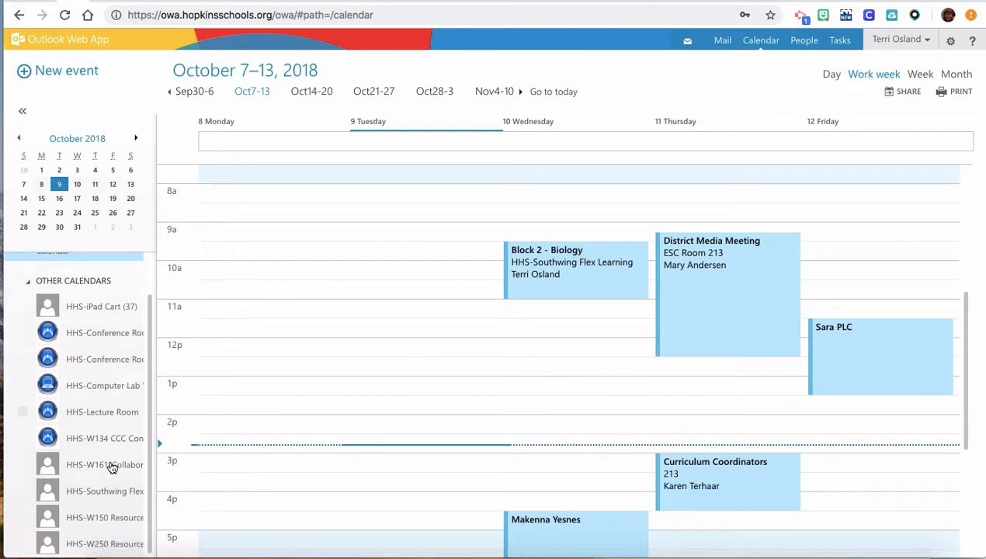
Overlay the HHS-Southwing Flex Learning calendar to check the Biology booking, and hide it again.
scroll(99, 503, "down", 1)
left_click(105, 492)
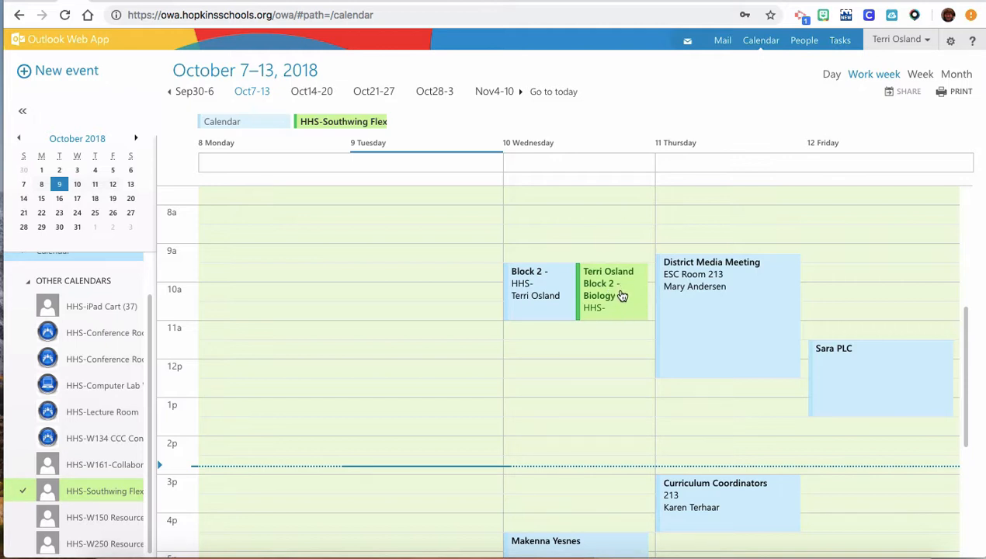
left_click(102, 497)
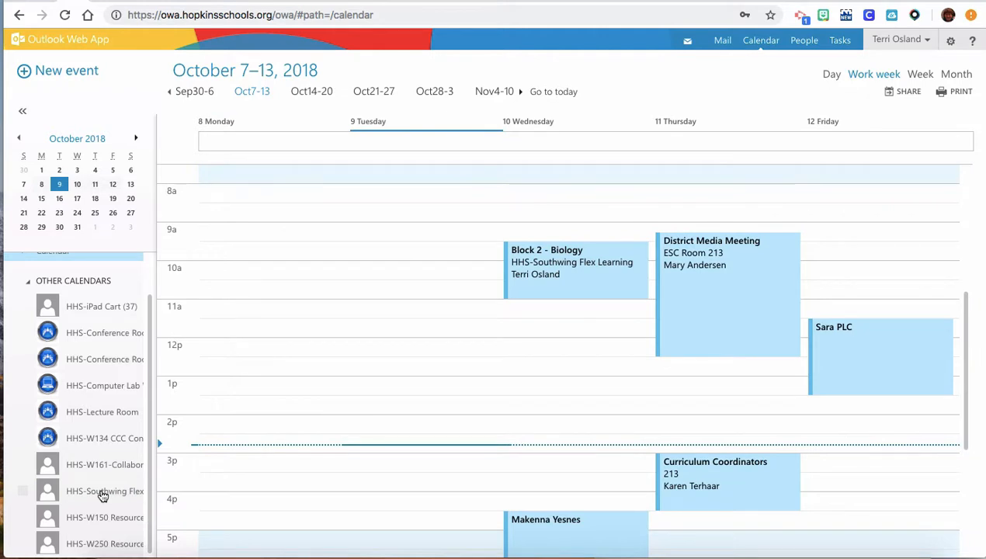
left_click(103, 496)
left_click(102, 496)
left_click(103, 497)
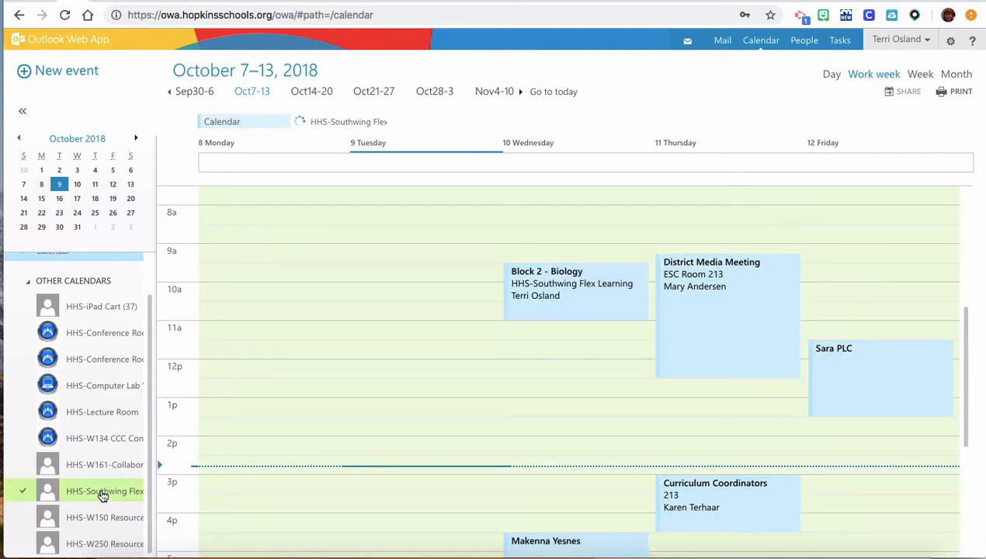
left_click(103, 497)
Search the directory for "hhs-" to browse calendars that can be opened under Other Calendars, and leave without opening one.
scroll(106, 411, "up", 1)
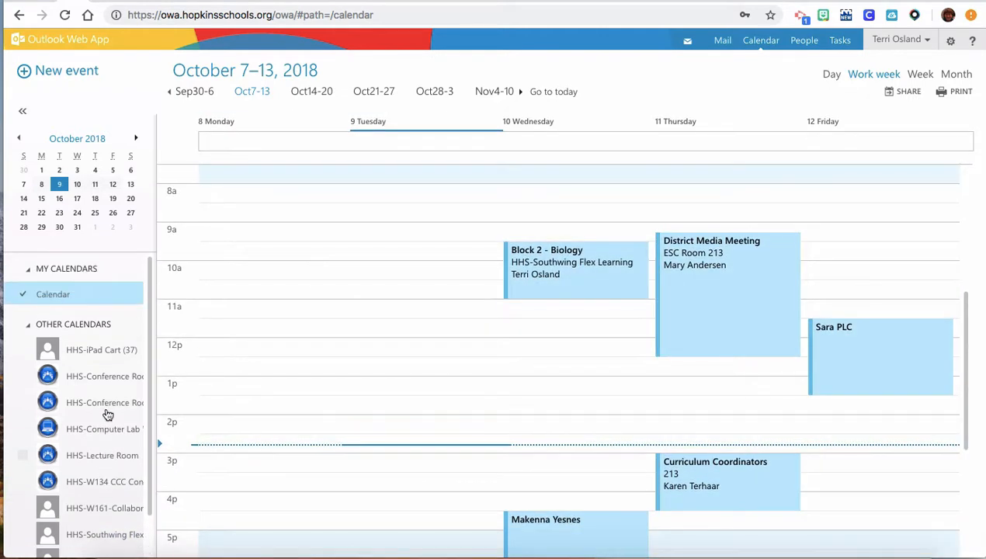
right_click(82, 327)
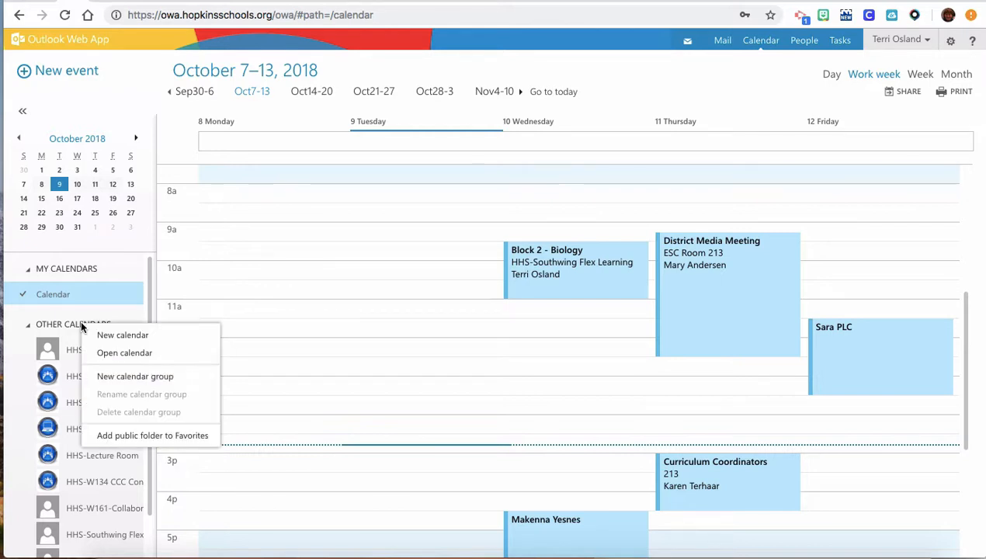
left_click(102, 353)
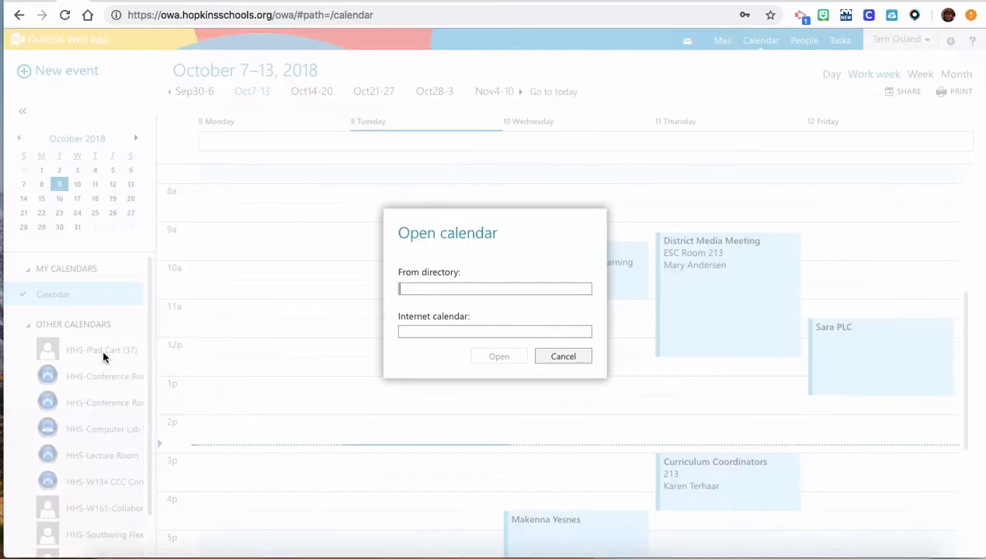
type("h")
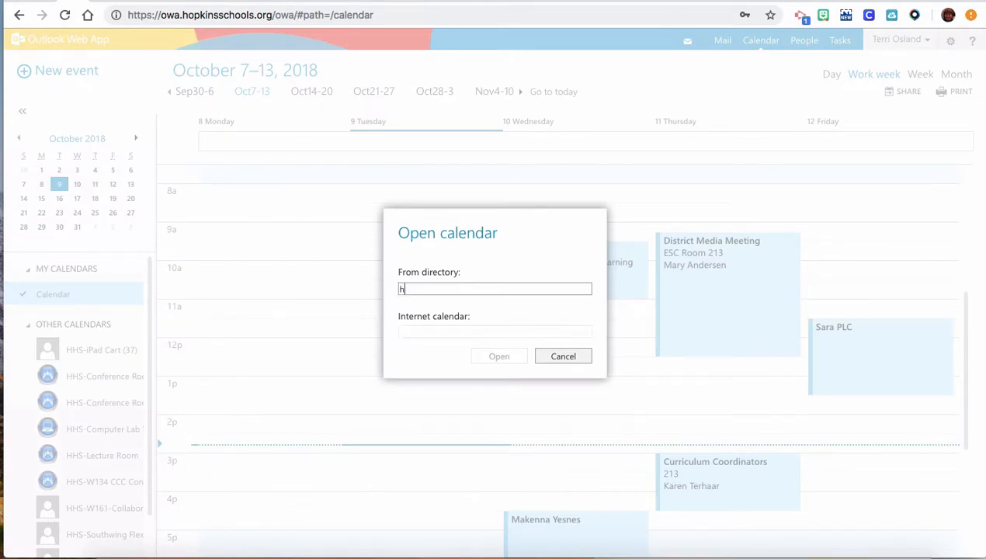
type("hs-")
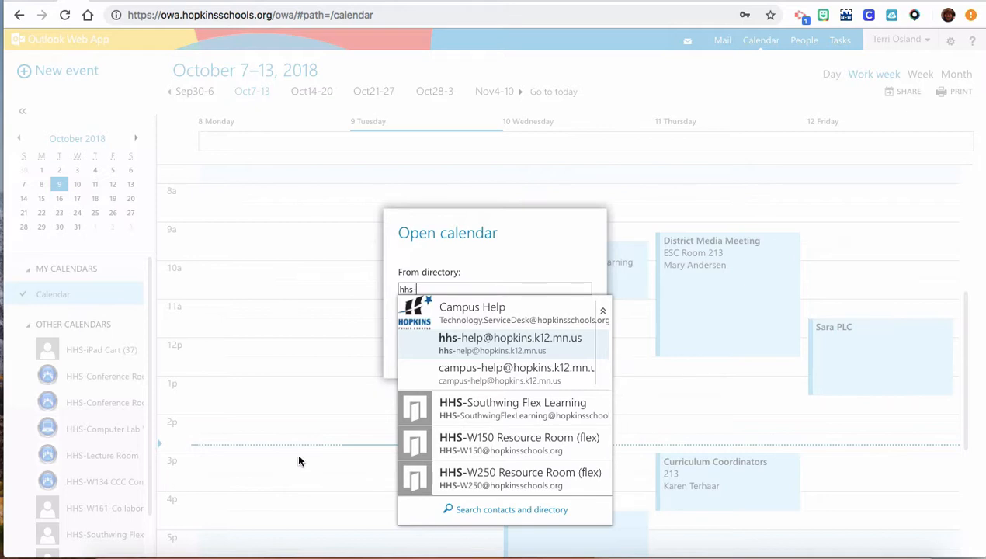
left_click(479, 510)
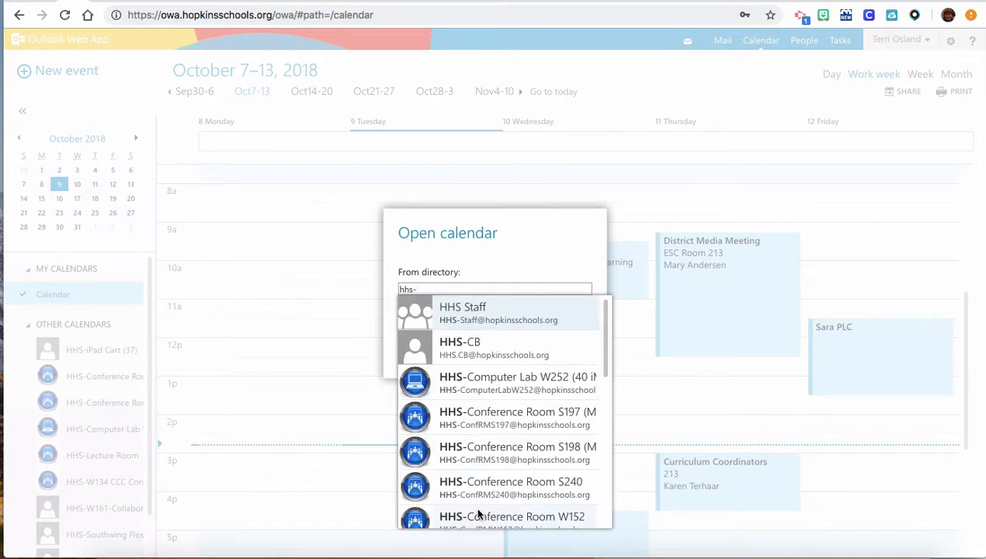
scroll(479, 512, "down", 4)
scroll(479, 513, "down", 3)
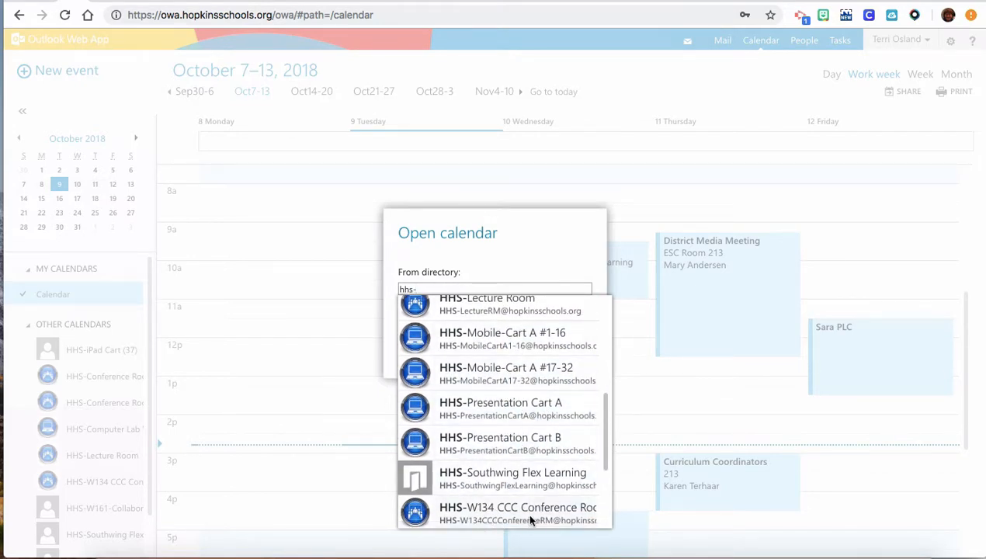
scroll(504, 351, "up", 5)
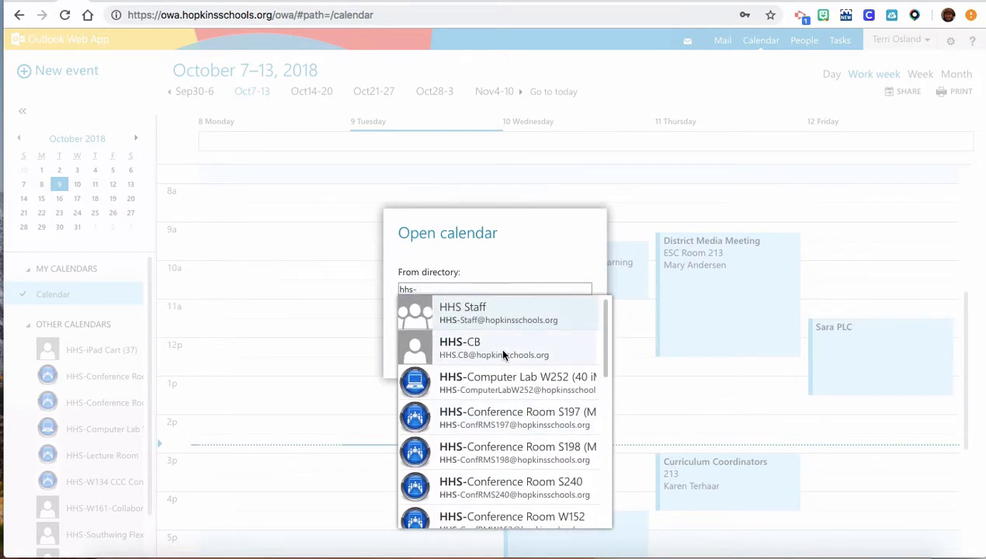
left_click(545, 248)
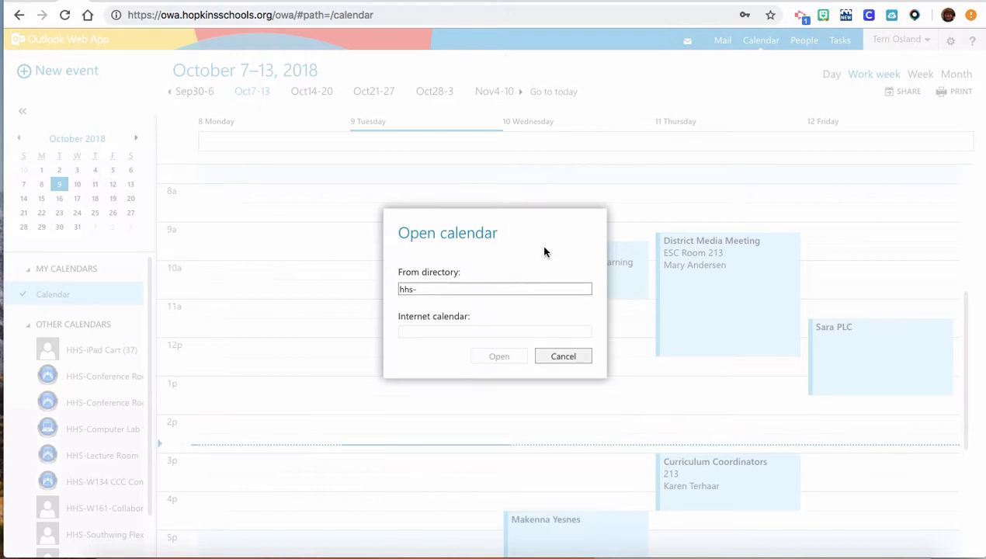
left_click(550, 357)
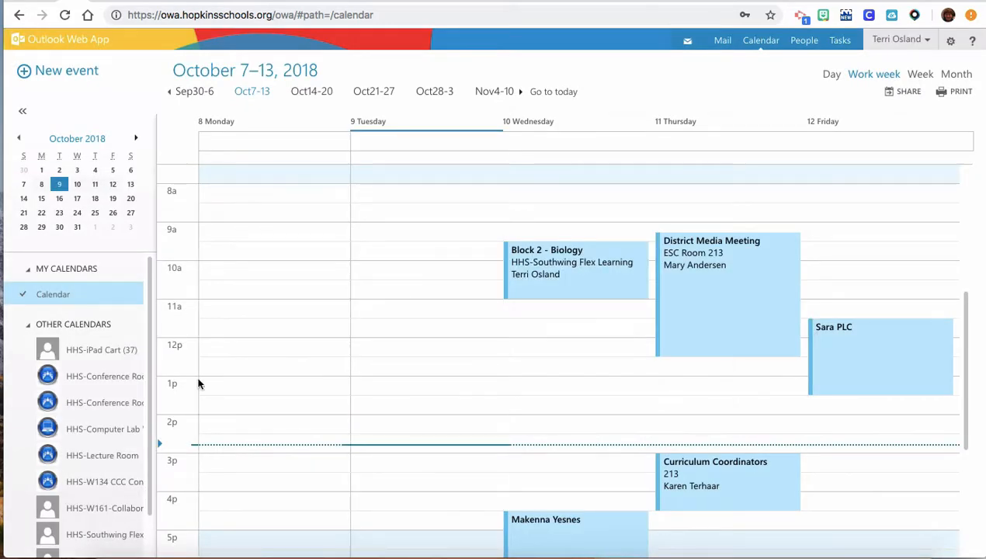
Show the HHS-W150 Resource Room calendar alongside the personal calendar.
scroll(95, 433, "down", 1)
scroll(96, 433, "up", 1)
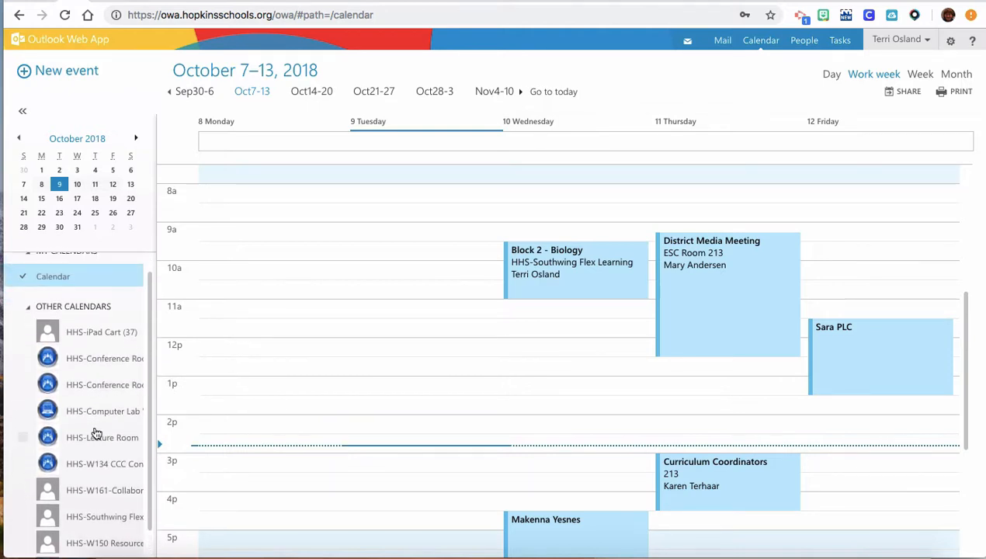
scroll(96, 433, "up", 1)
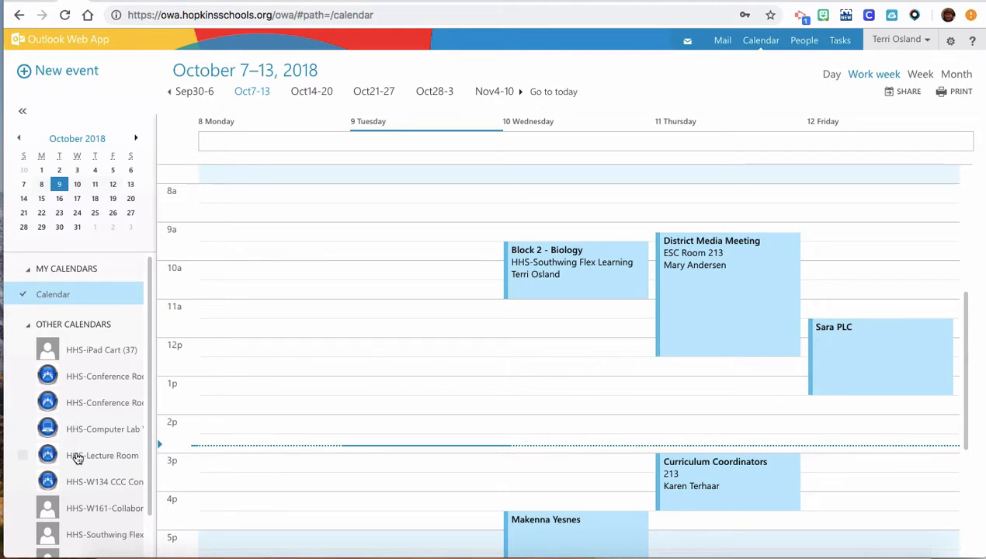
scroll(72, 457, "down", 1)
left_click(82, 519)
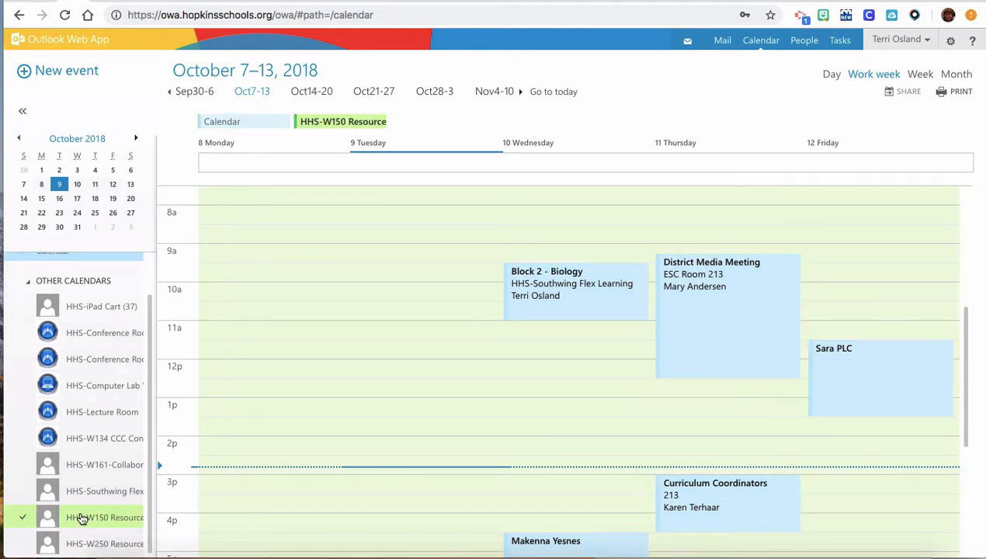
Hide the personal calendar to view the W150 Resource Room schedule alone, and show it again.
scroll(71, 307, "up", 1)
left_click(59, 295)
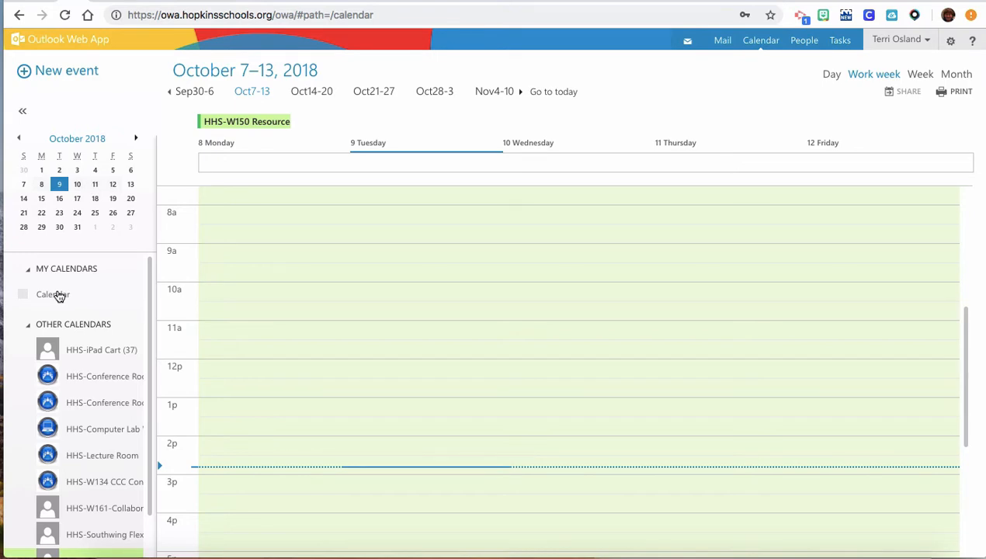
left_click(60, 295)
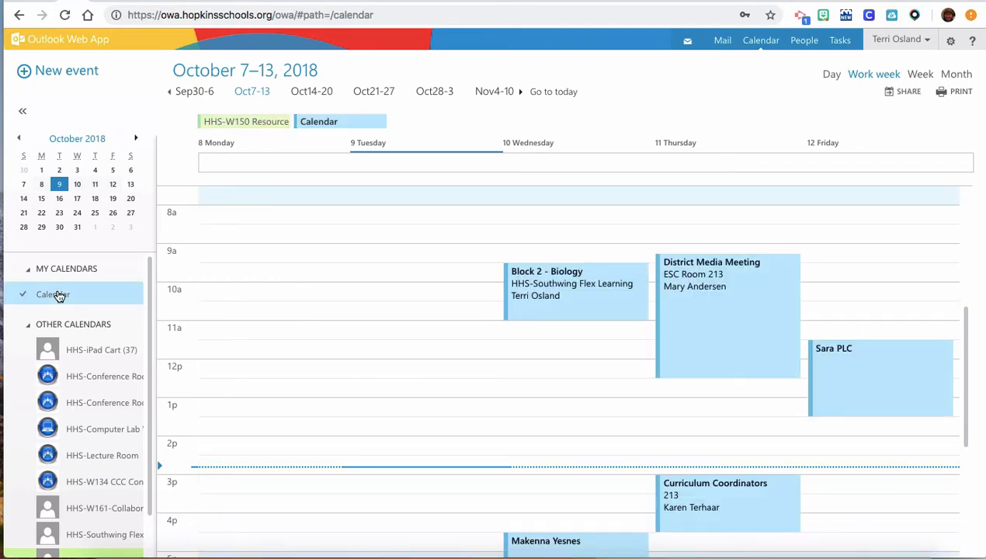